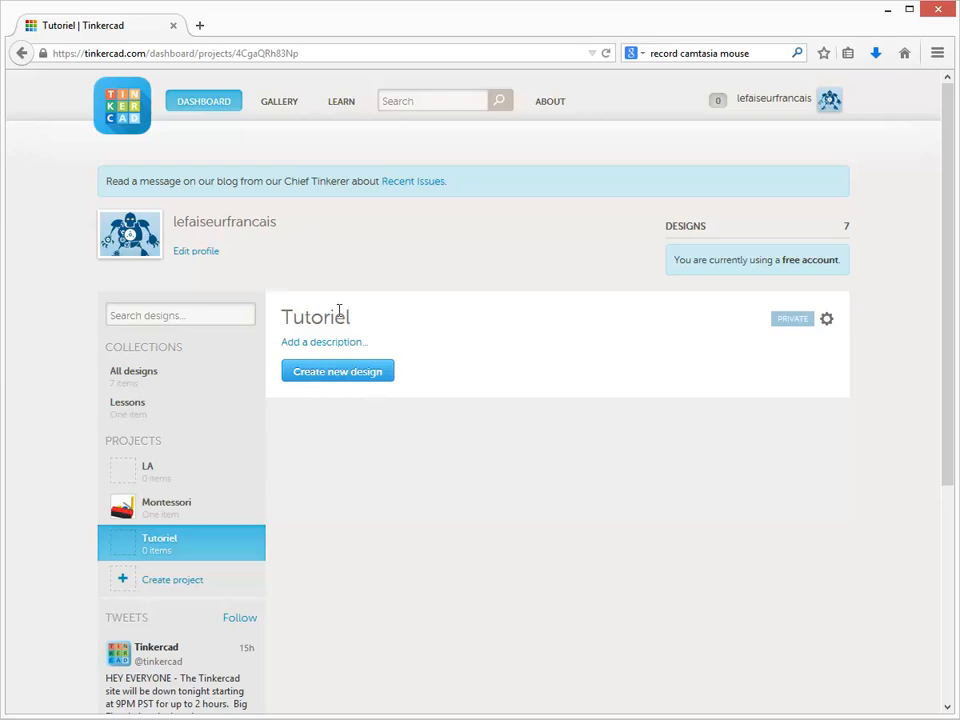
# Create a new design in the Tutoriel project and place a box on the workplane
pyautogui.click(340, 376)
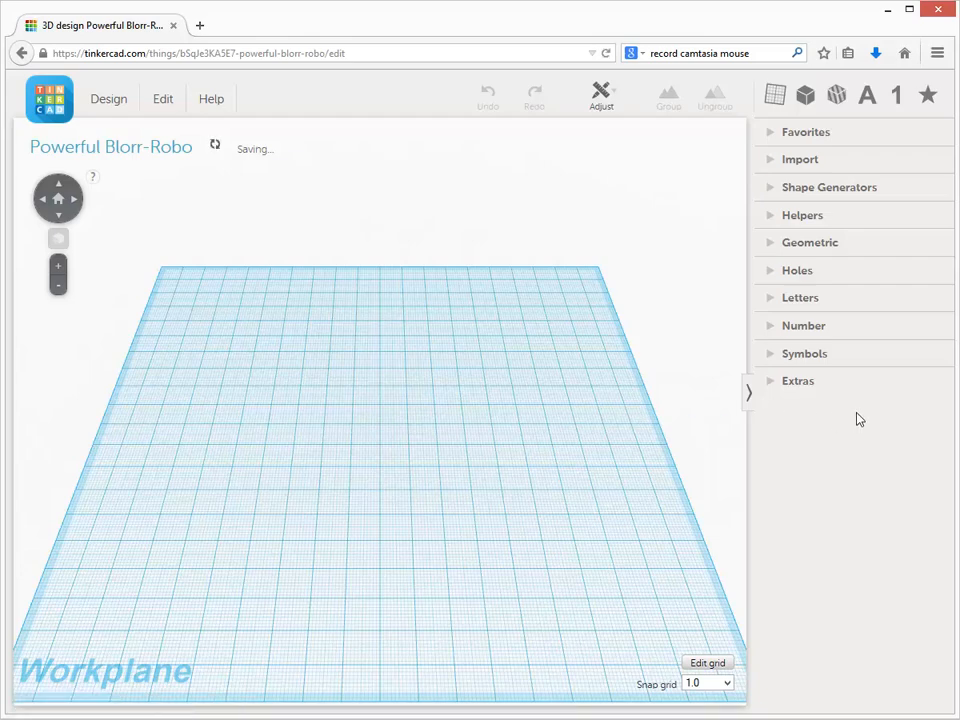
pyautogui.click(810, 242)
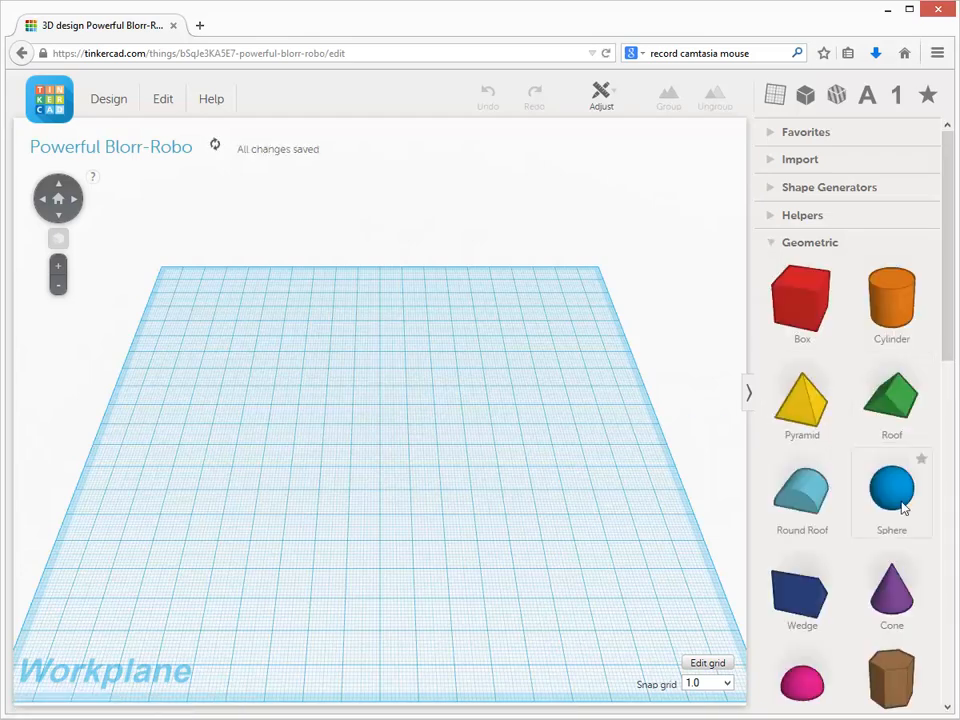
pyautogui.moveTo(804, 319); pyautogui.dragTo(463, 418)
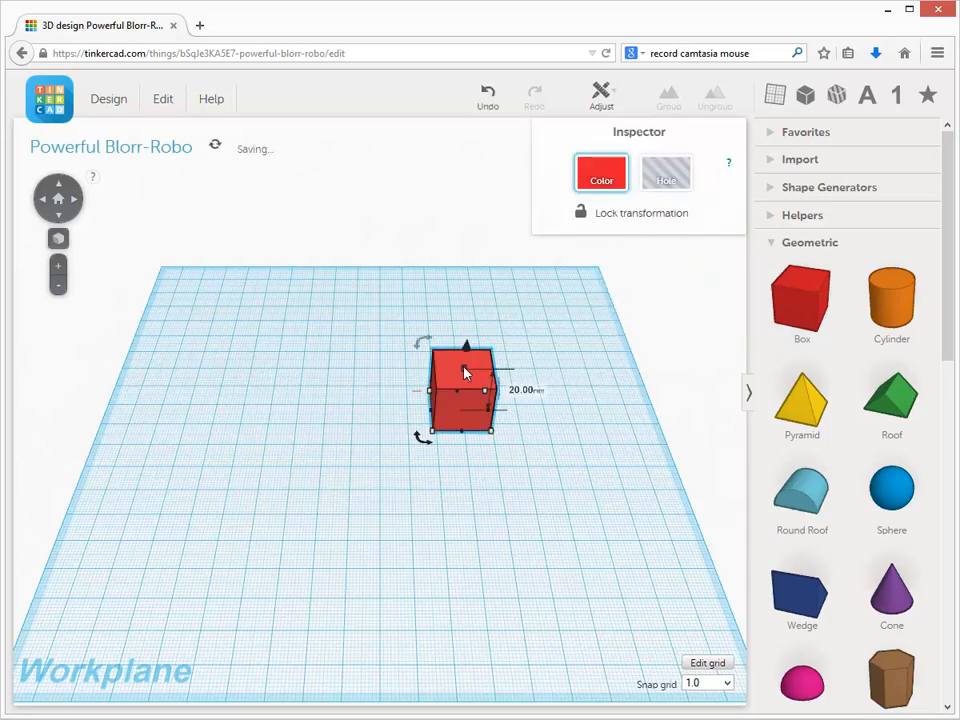
# Flatten the box into a slab, resize its base to about 57 by 83 mm, and turn it into a hole
pyautogui.moveTo(463, 373); pyautogui.dragTo(463, 396)
pyautogui.moveTo(493, 433); pyautogui.dragTo(645, 588)
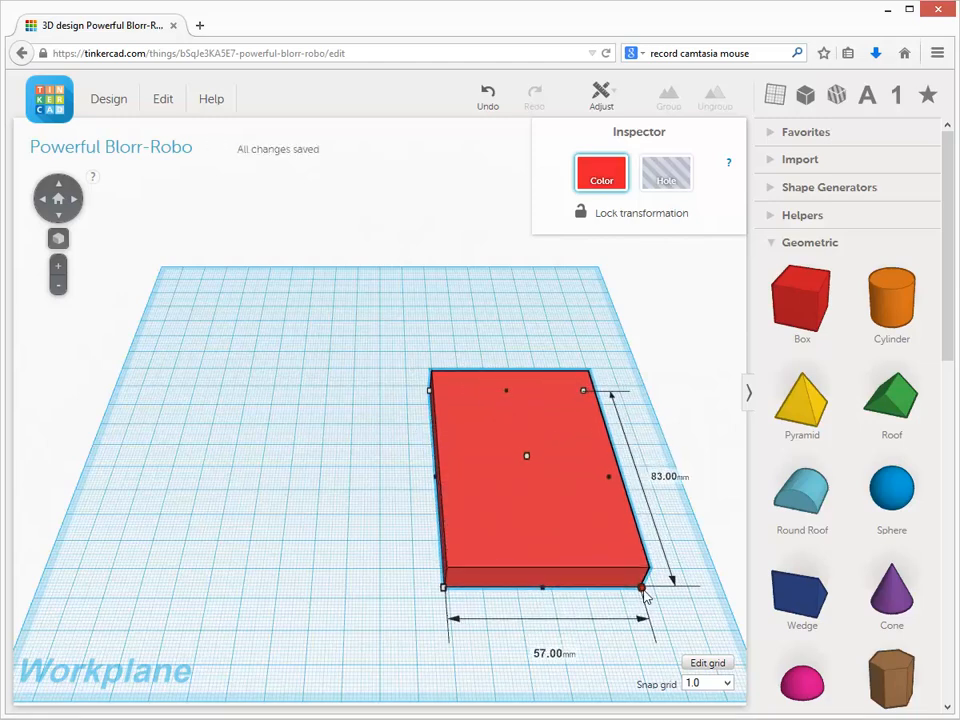
pyautogui.click(682, 181)
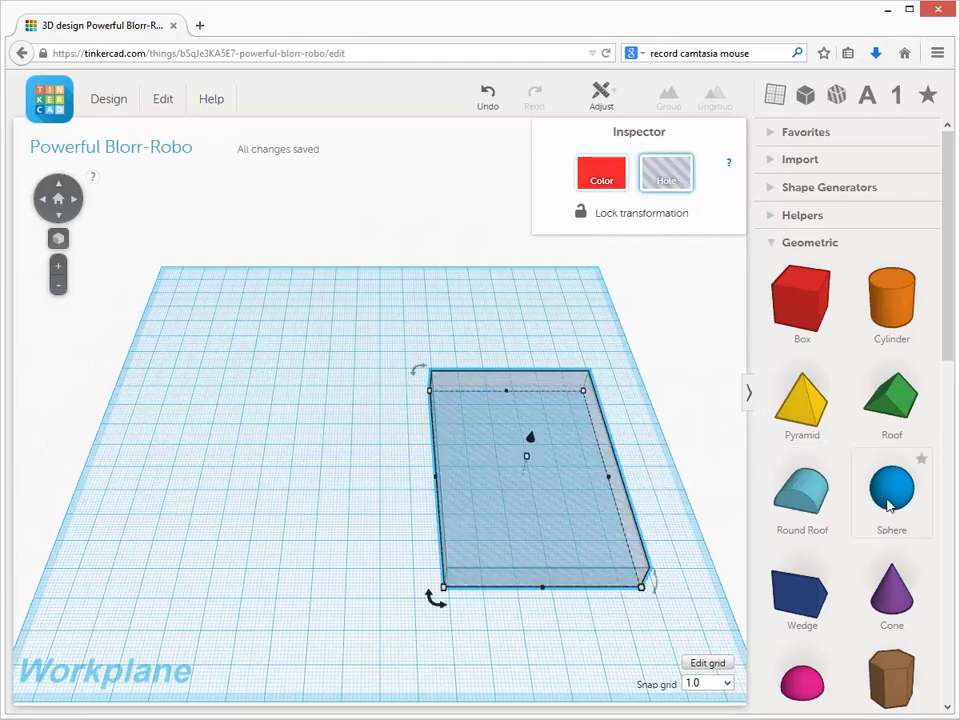
# Place a sphere on the workplane beside the slab-shaped hole and stretch its height to about 31 mm
pyautogui.moveTo(889, 505); pyautogui.dragTo(298, 333)
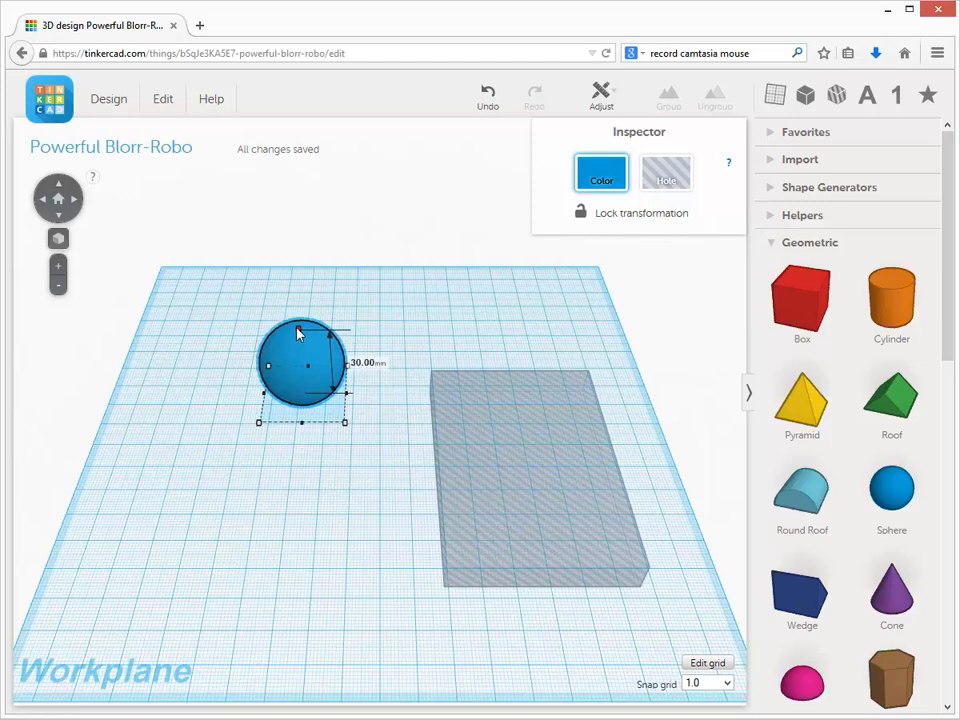
pyautogui.moveTo(298, 333); pyautogui.dragTo(298, 332)
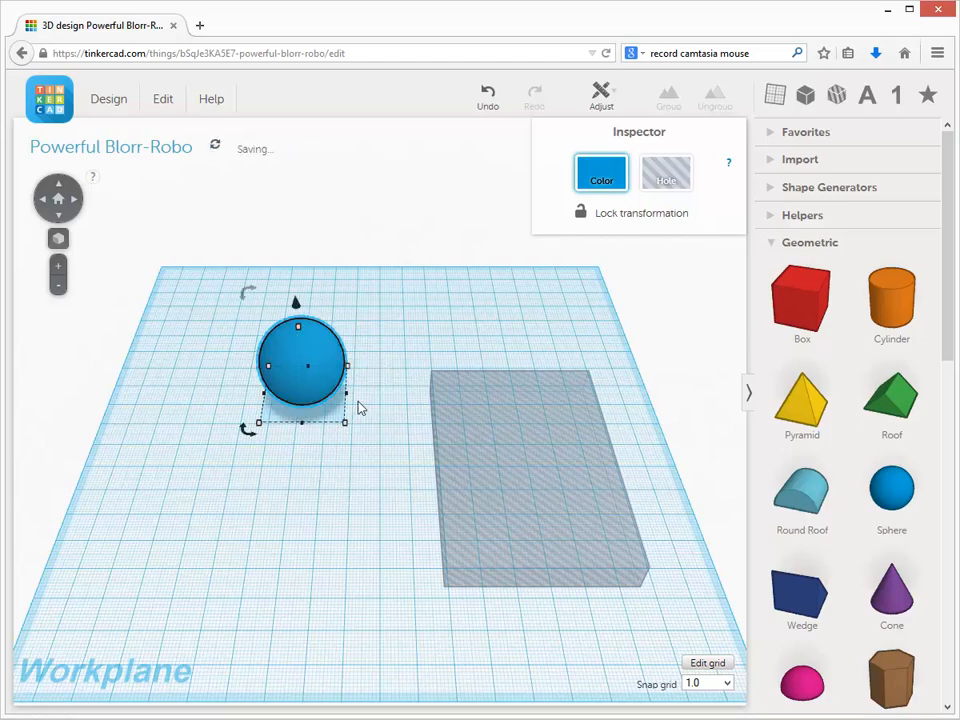
pyautogui.moveTo(372, 536); pyautogui.dragTo(339, 422, button='right')
pyautogui.click(308, 366)
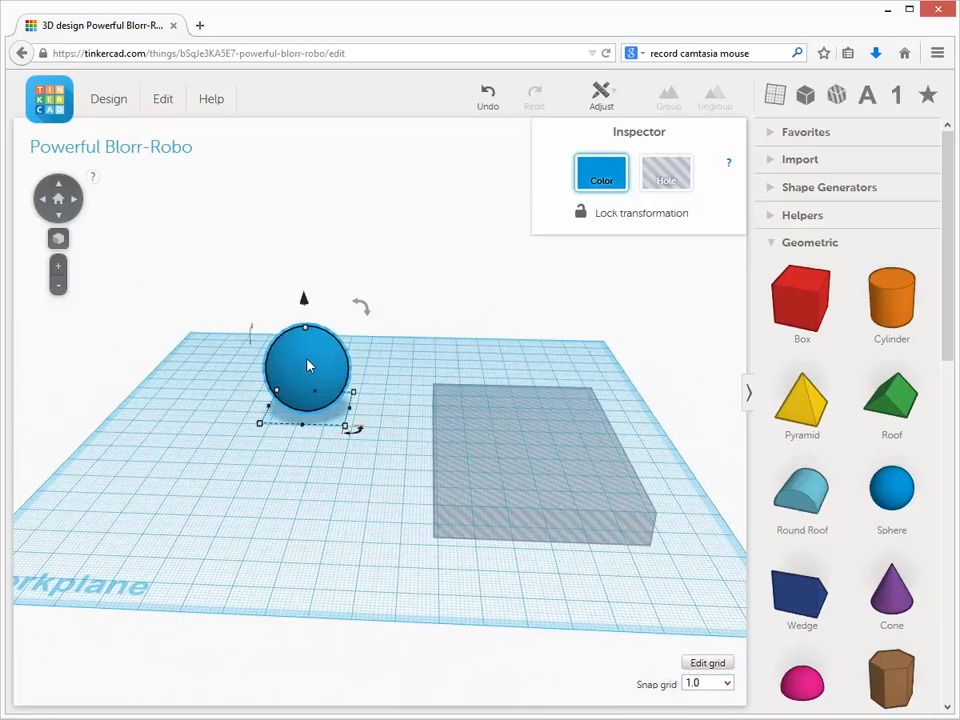
pyautogui.moveTo(305, 326)
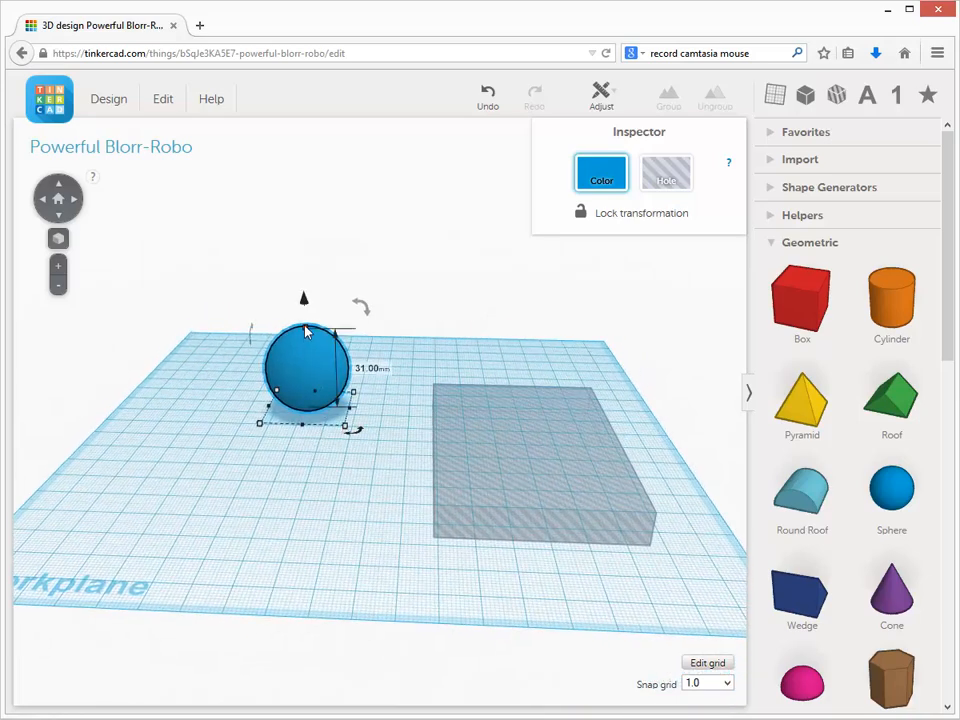
# Raise the slab-shaped hole above the workplane toward the sphere's mid-height
pyautogui.click(508, 428)
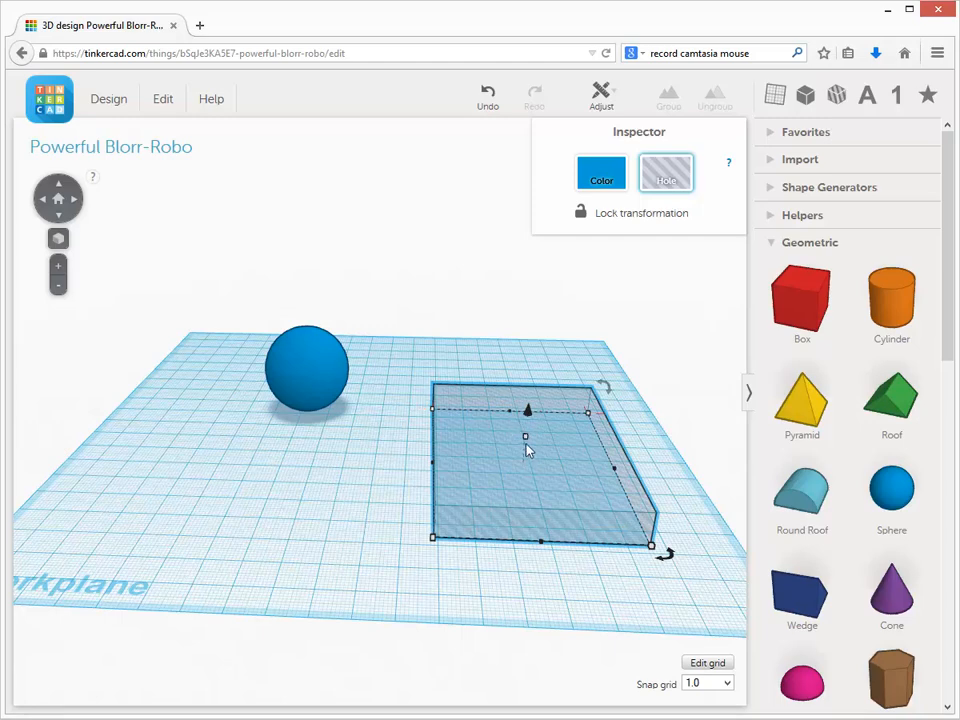
pyautogui.moveTo(526, 439)
pyautogui.moveTo(528, 416)
pyautogui.moveTo(528, 418); pyautogui.dragTo(529, 386)
pyautogui.click(415, 493)
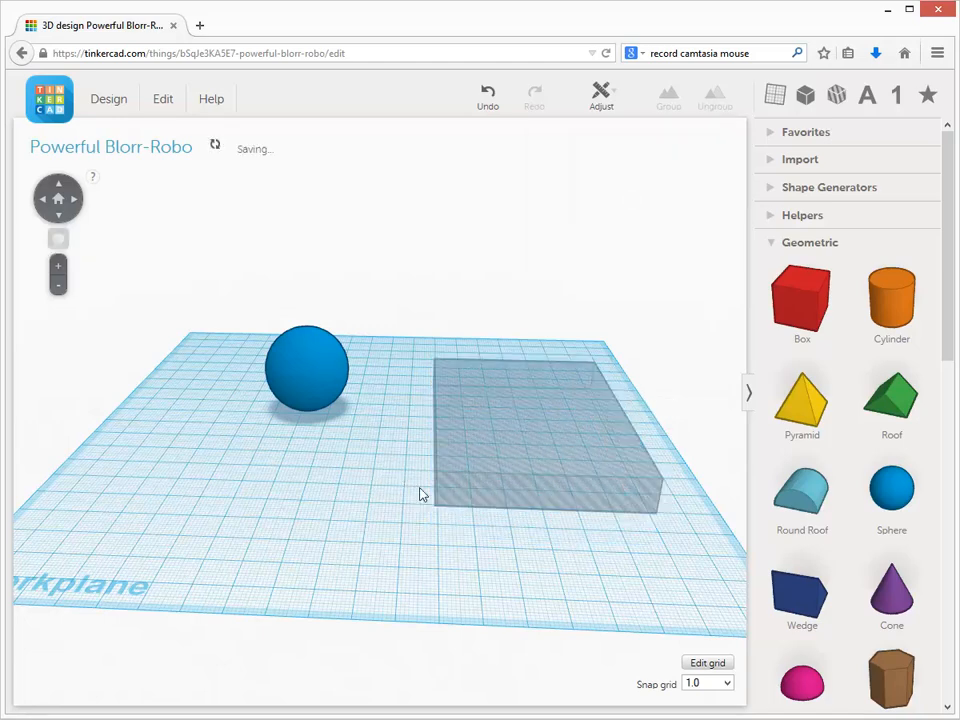
# Move the slab-shaped hole horizontally so that one of its corners cuts into the sphere
pyautogui.moveTo(420, 495); pyautogui.dragTo(495, 437, button='right')
pyautogui.moveTo(495, 437); pyautogui.dragTo(330, 443)
pyautogui.click(253, 455)
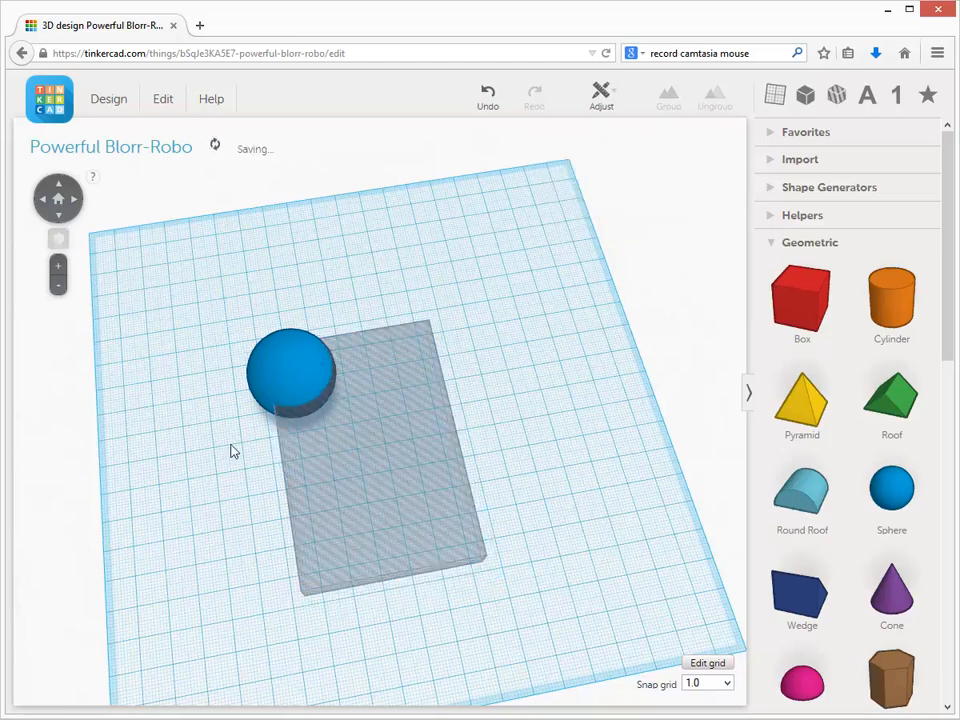
# Examine from several angles and distances how the corner of the slab-shaped hole overlaps the sphere
pyautogui.moveTo(236, 452); pyautogui.dragTo(321, 497, button='right')
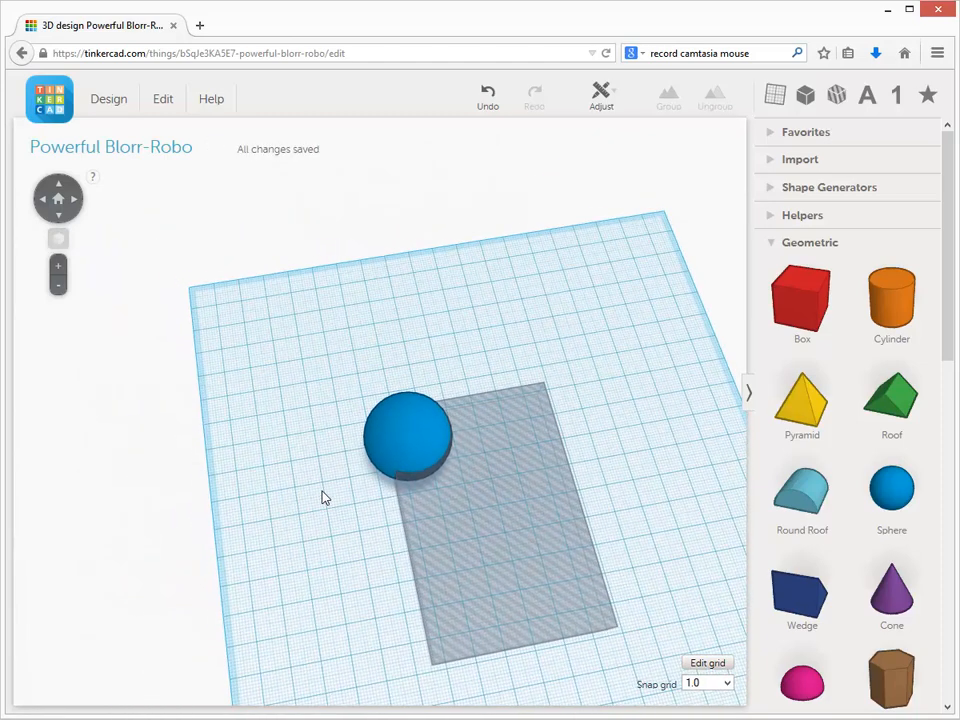
pyautogui.scroll(2, 322, 497)
pyautogui.scroll(3, 322, 495)
pyautogui.scroll(-3, 305, 514)
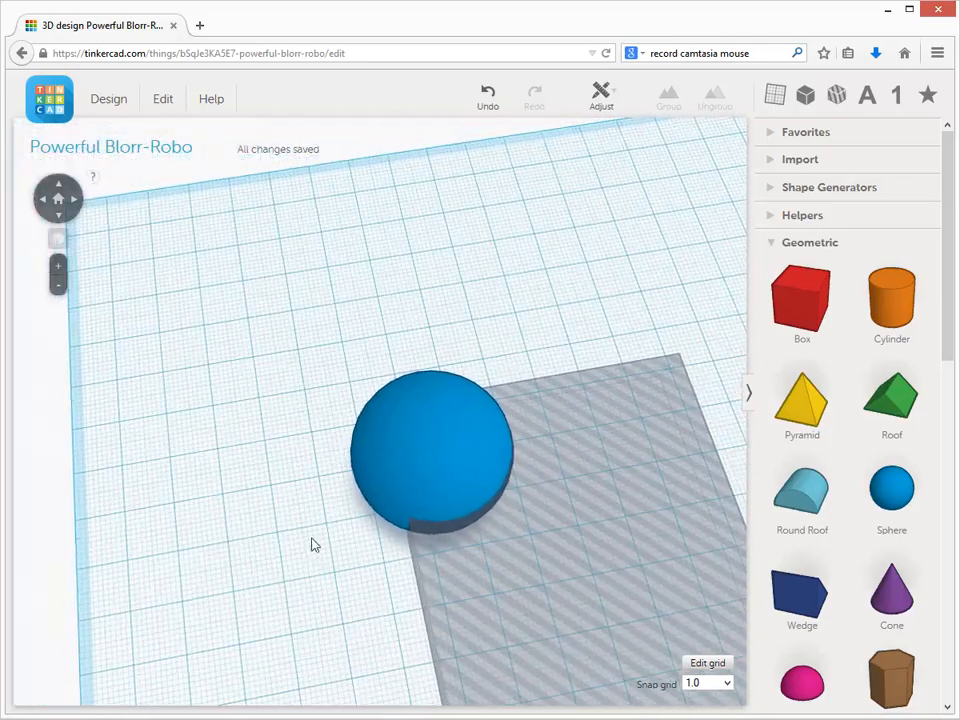
pyautogui.moveTo(313, 544); pyautogui.dragTo(261, 470, button='right')
pyautogui.scroll(-1, 261, 470)
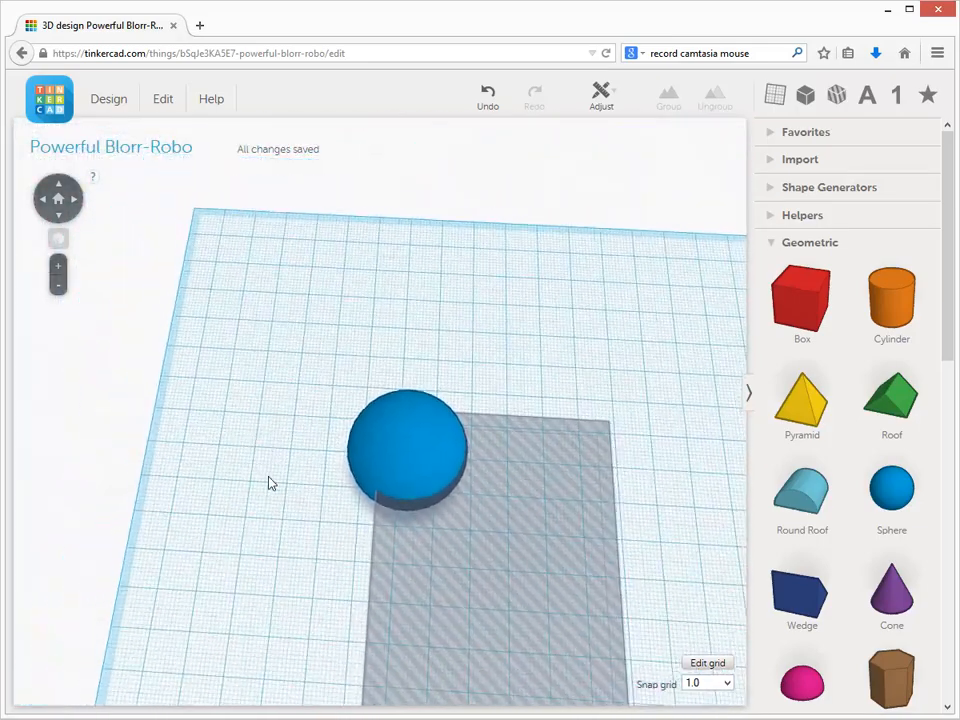
pyautogui.moveTo(321, 525); pyautogui.dragTo(383, 555, button='right')
pyautogui.scroll(5, 383, 555)
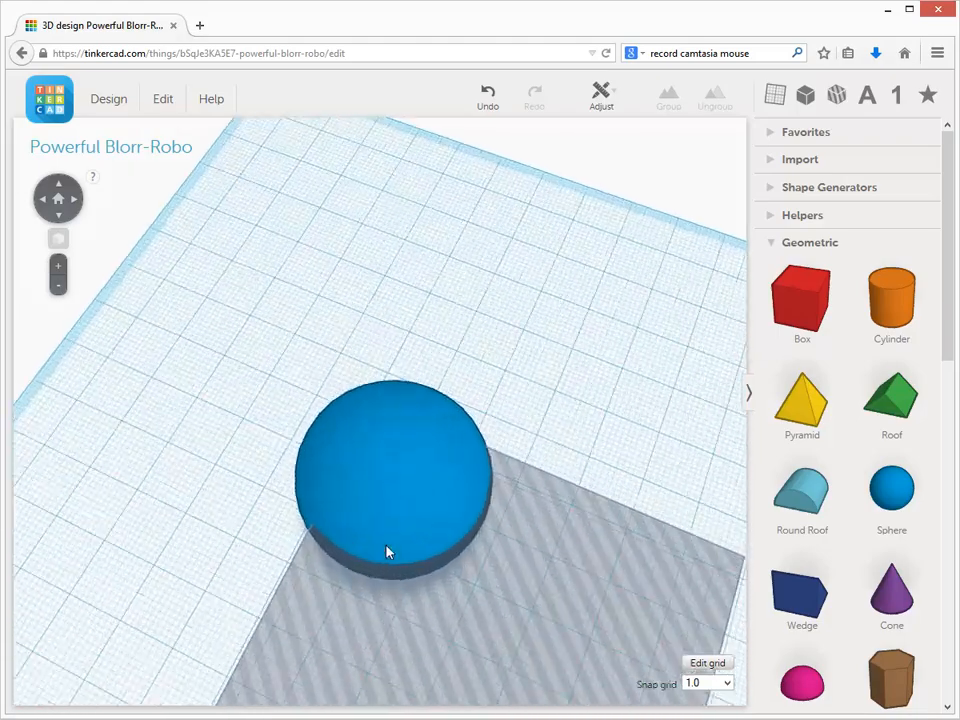
pyautogui.moveTo(447, 622); pyautogui.dragTo(473, 637, button='right')
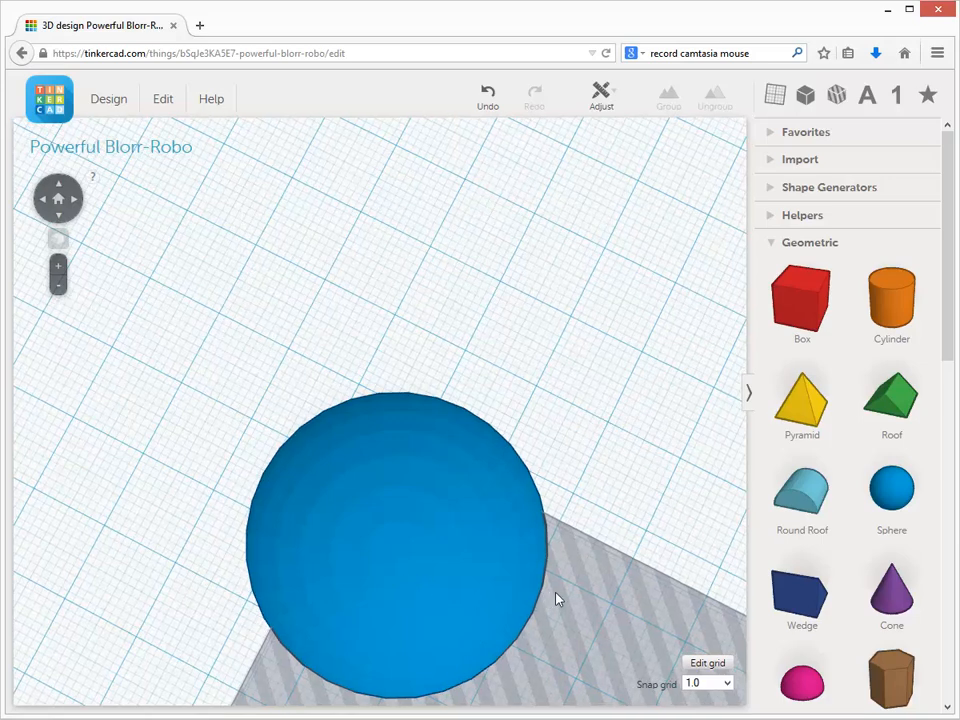
pyautogui.click(593, 580)
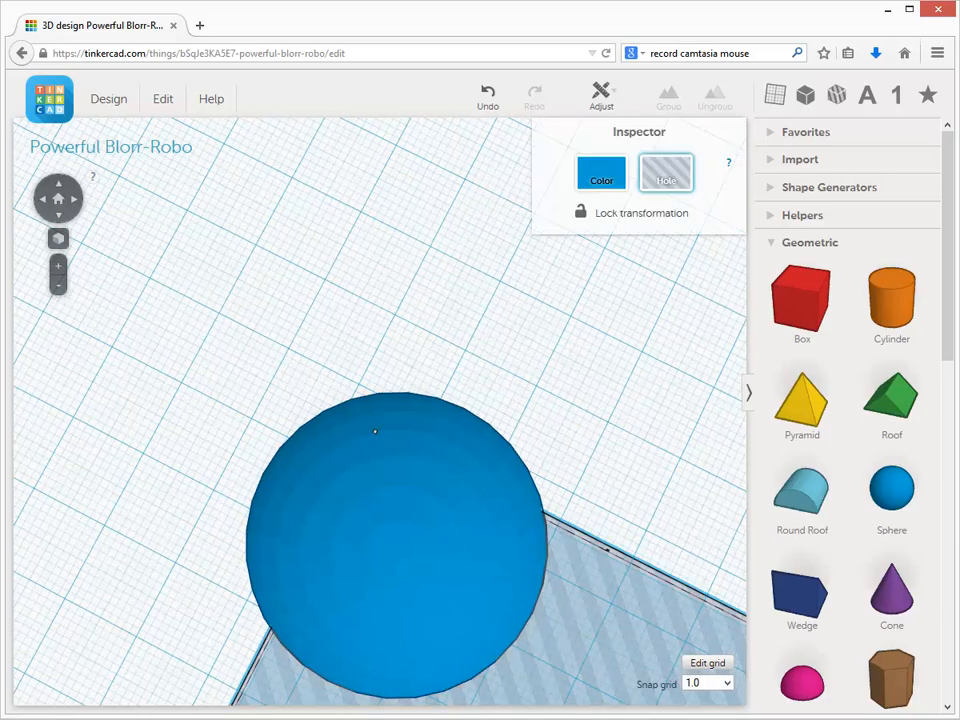
pyautogui.click(343, 336)
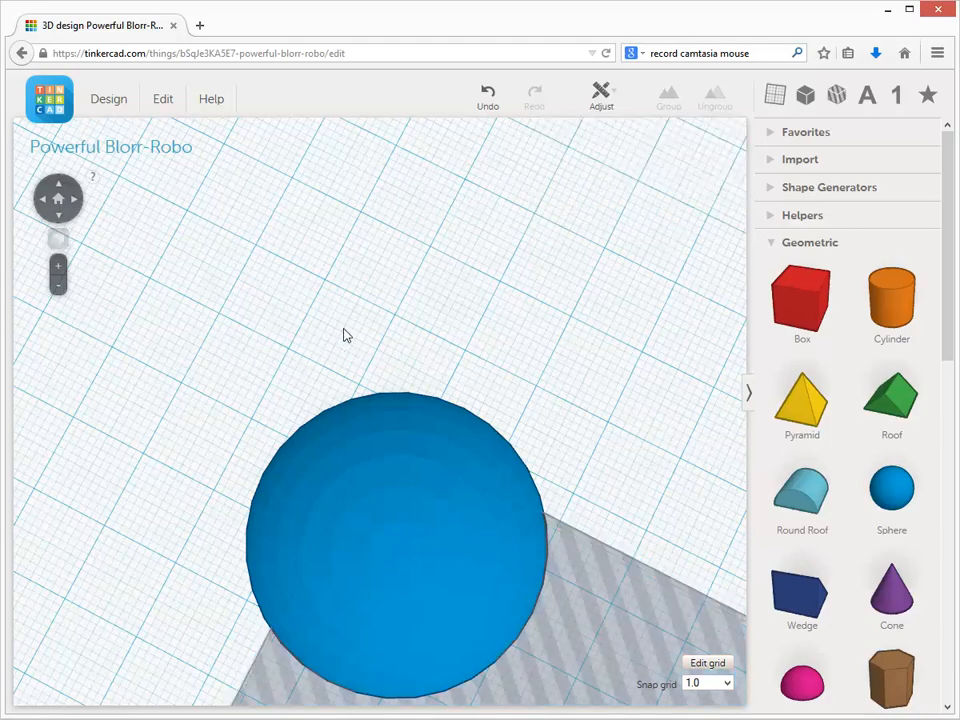
pyautogui.scroll(-6, 346, 333)
pyautogui.moveTo(474, 368); pyautogui.dragTo(478, 284, button='right')
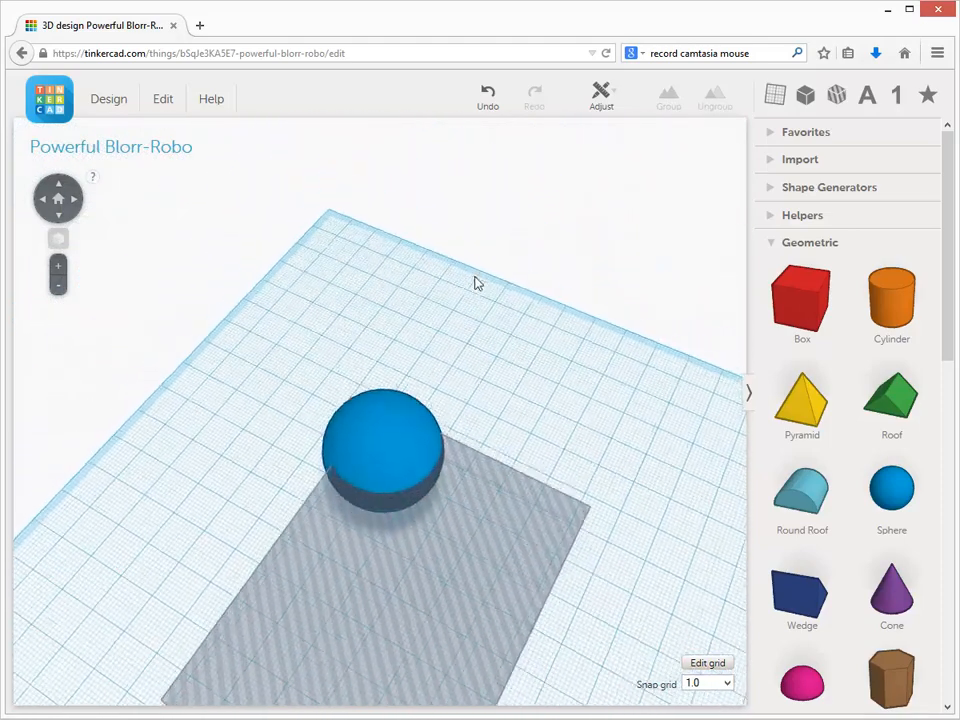
# Rename the design as "Protection coin de table" in its properties and save the change
pyautogui.click(104, 100)
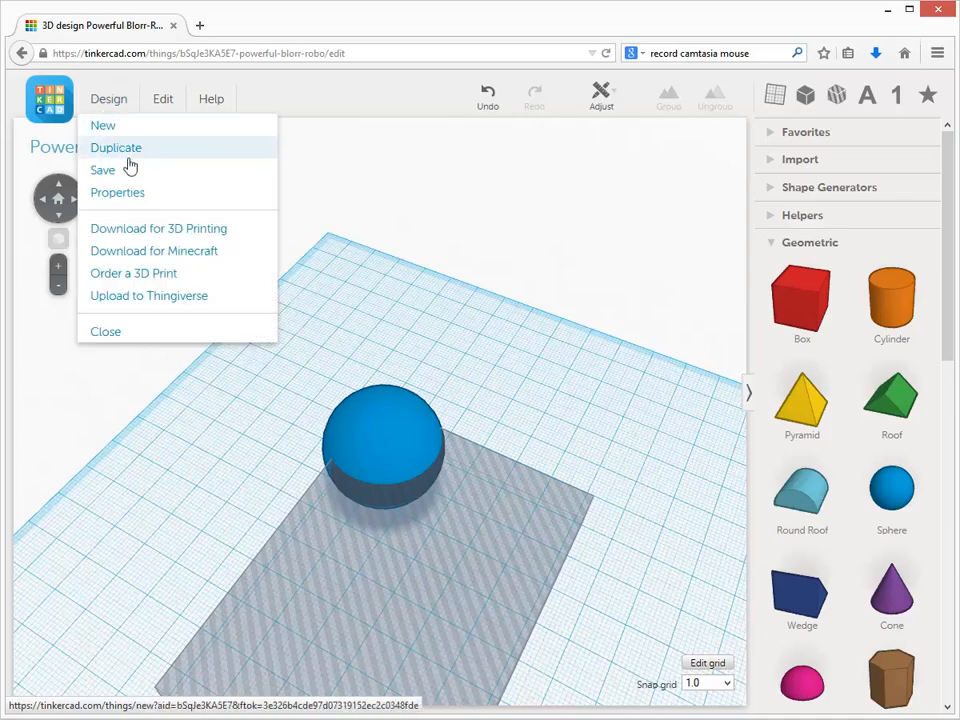
pyautogui.click(130, 193)
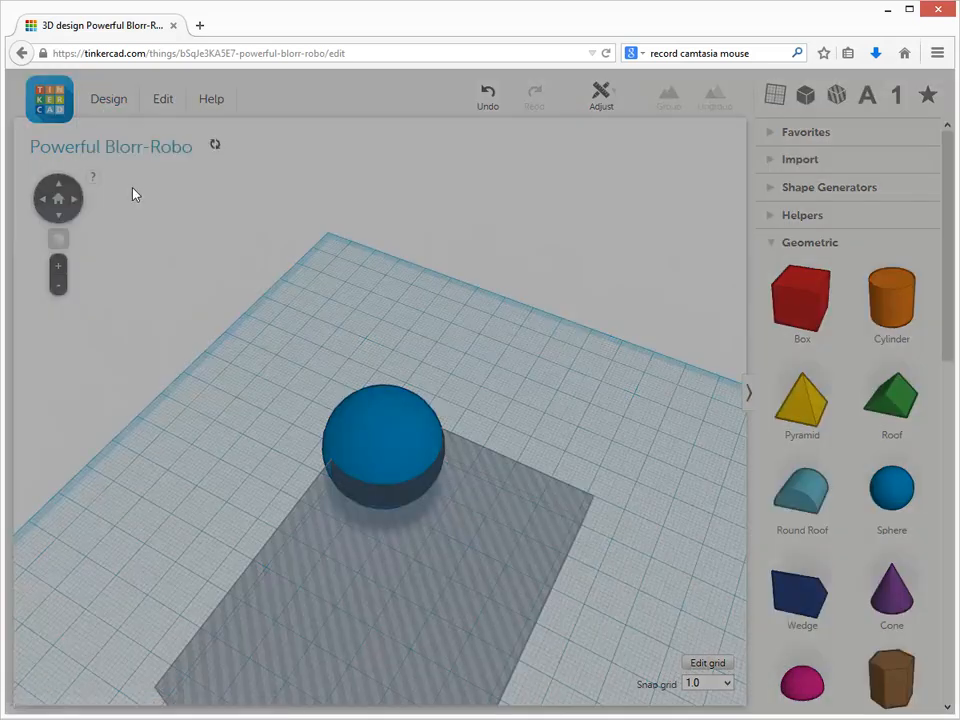
pyautogui.tripleClick(502, 252)
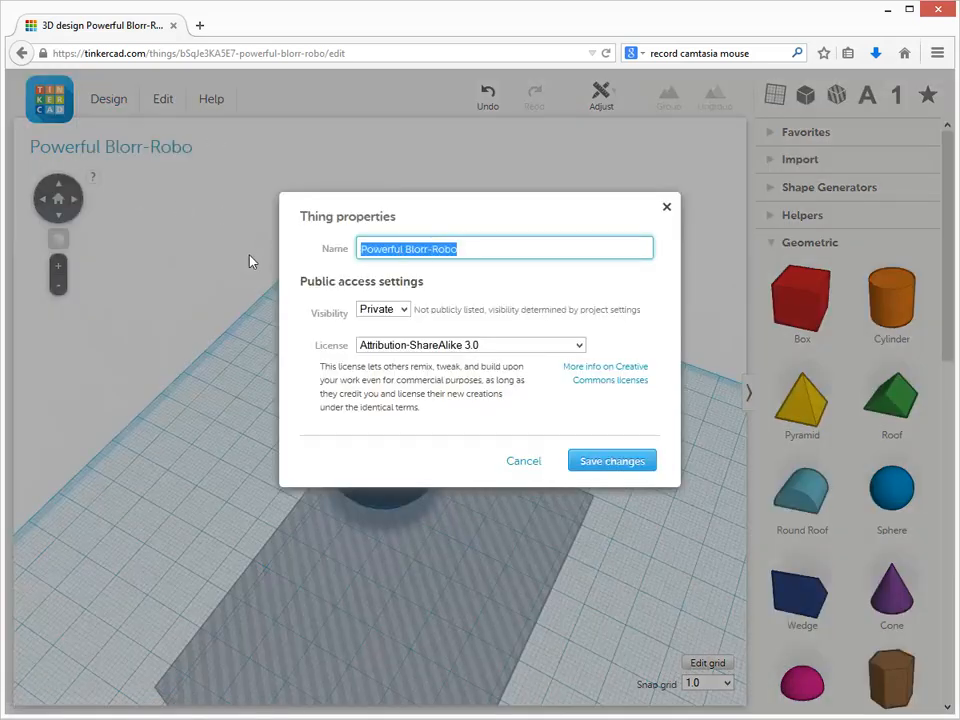
pyautogui.write('Protection')
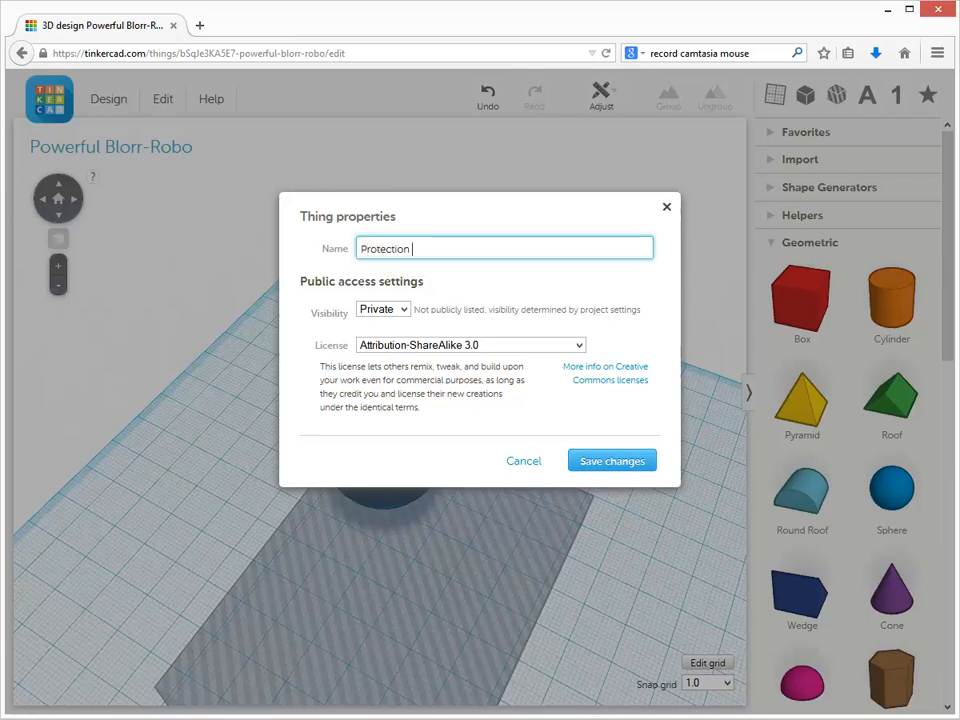
pyautogui.write(' coin de table')
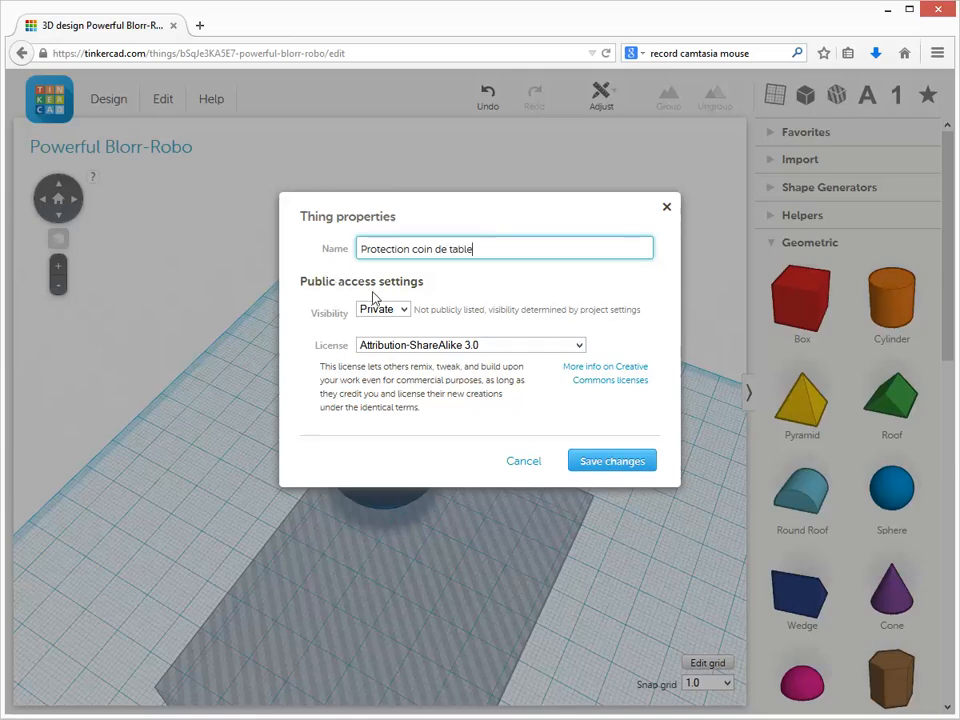
pyautogui.click(616, 462)
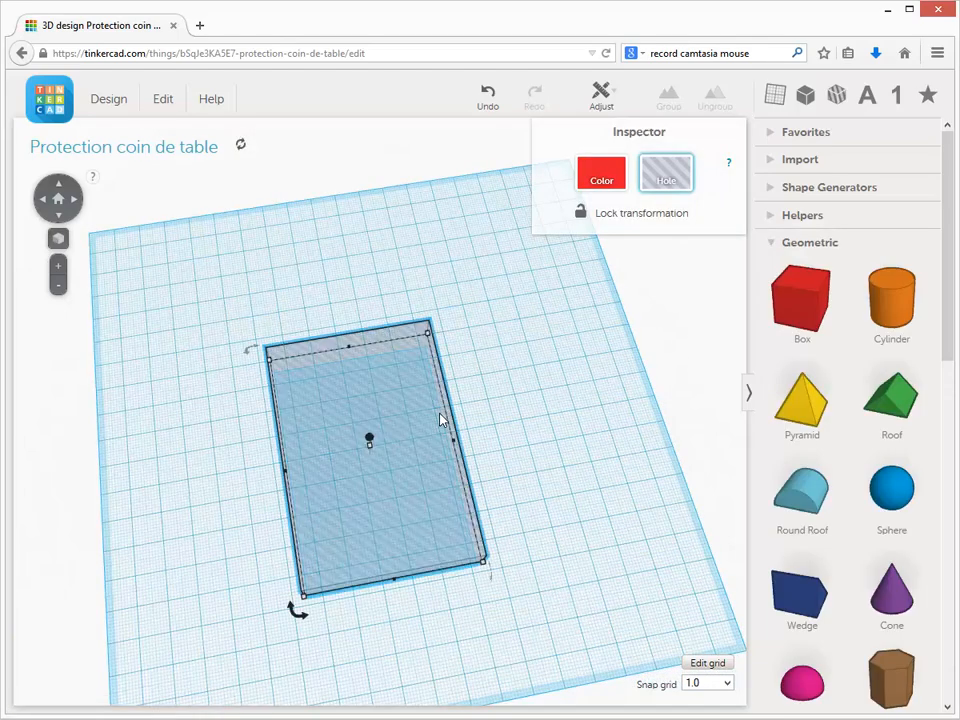
# Group the sphere with the slab-shaped hole to cut the table-corner notch, and inspect the resulting shape up close
pyautogui.moveTo(182, 292); pyautogui.dragTo(553, 621)
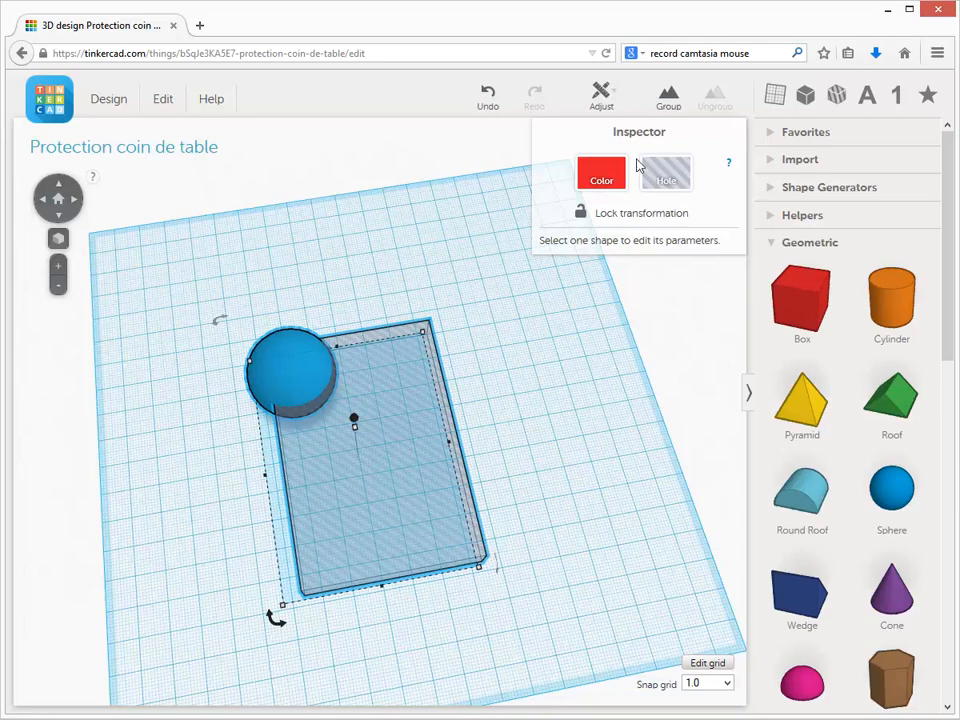
pyautogui.click(670, 95)
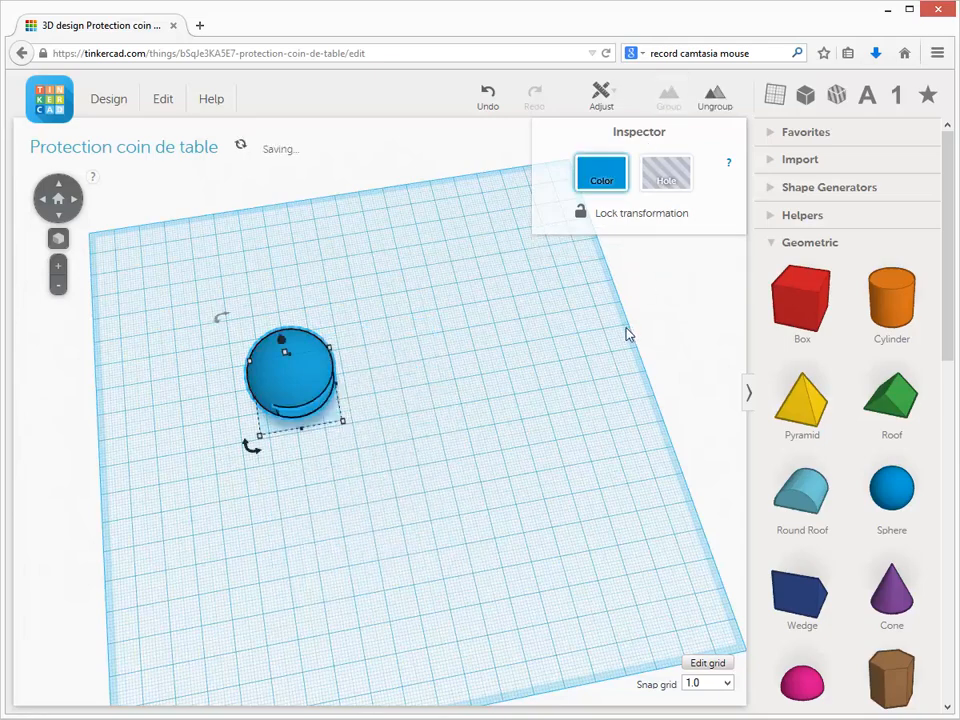
pyautogui.click(448, 445)
pyautogui.moveTo(448, 445)
pyautogui.mouseDown(button='right')
pyautogui.moveTo(471, 446)
pyautogui.moveTo(429, 347)
pyautogui.moveTo(379, 347)
pyautogui.moveTo(440, 392)
pyautogui.moveTo(366, 339)
pyautogui.moveTo(369, 306)
pyautogui.moveTo(447, 310)
pyautogui.moveTo(422, 392)
pyautogui.moveTo(431, 437)
pyautogui.mouseUp(button='right')
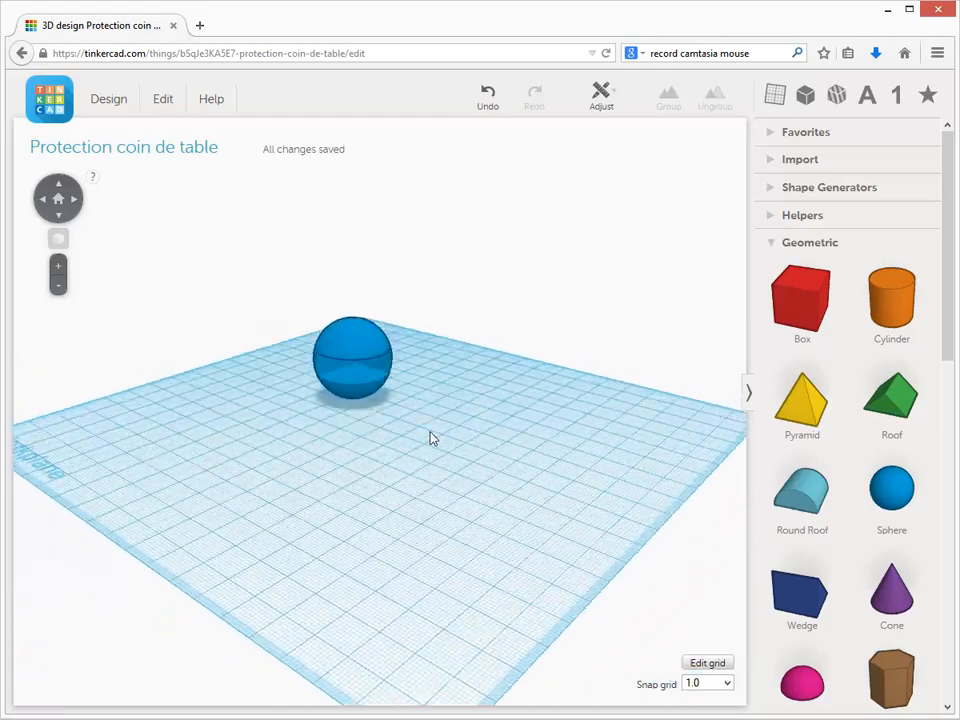
pyautogui.scroll(5, 433, 437)
pyautogui.scroll(-3, 380, 395)
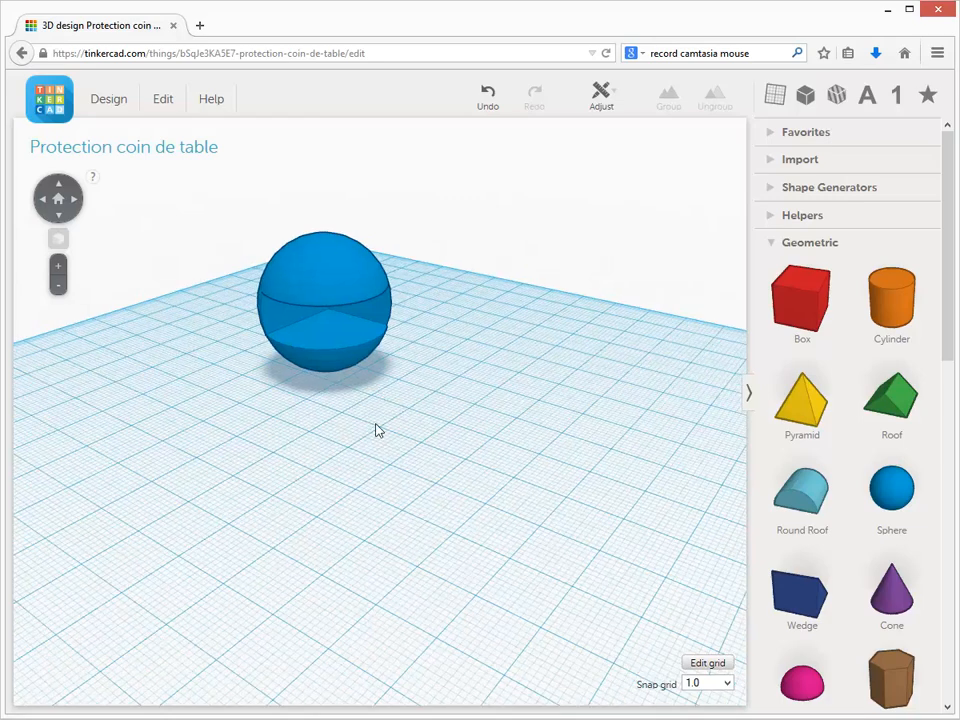